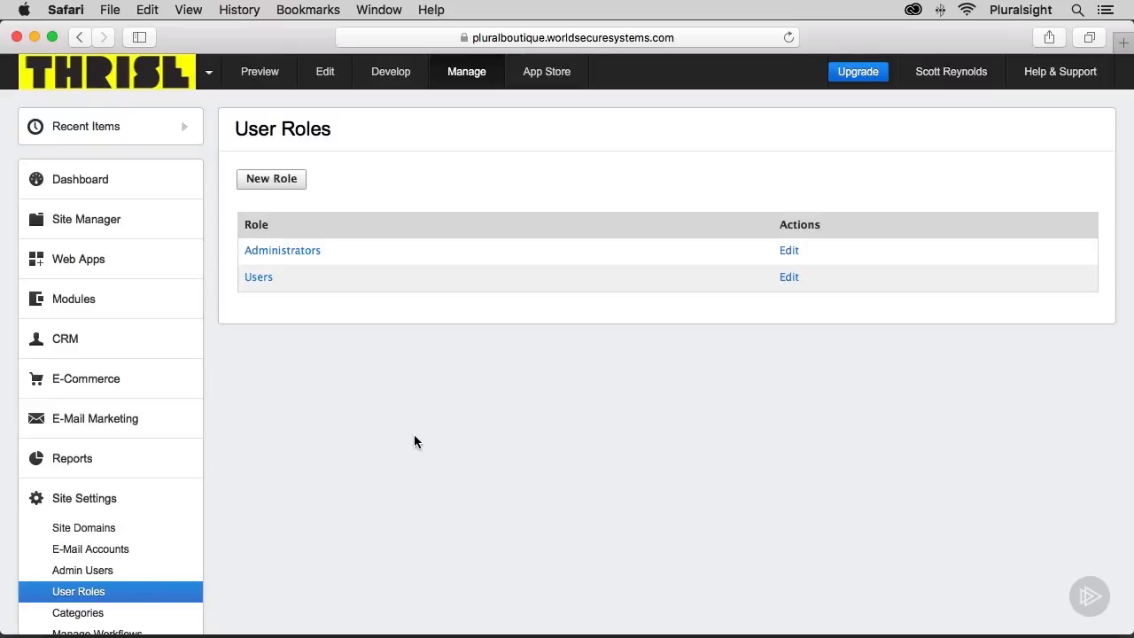
Create a new user role titled Support and continue to its user assignment.
left_click(264, 181)
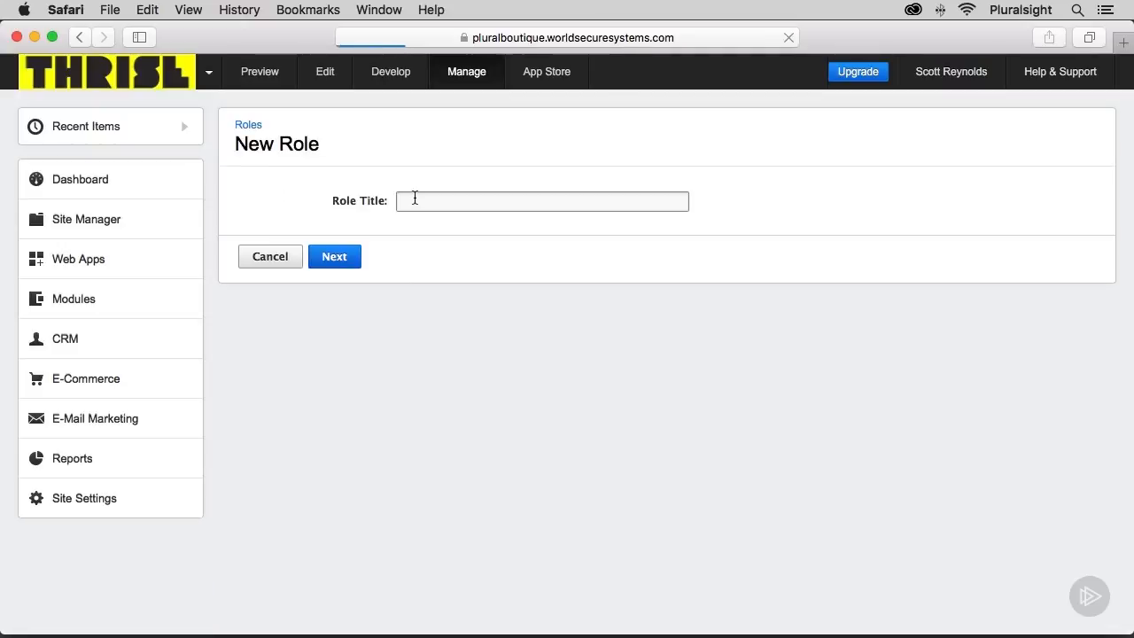
left_click(414, 199)
type("Support")
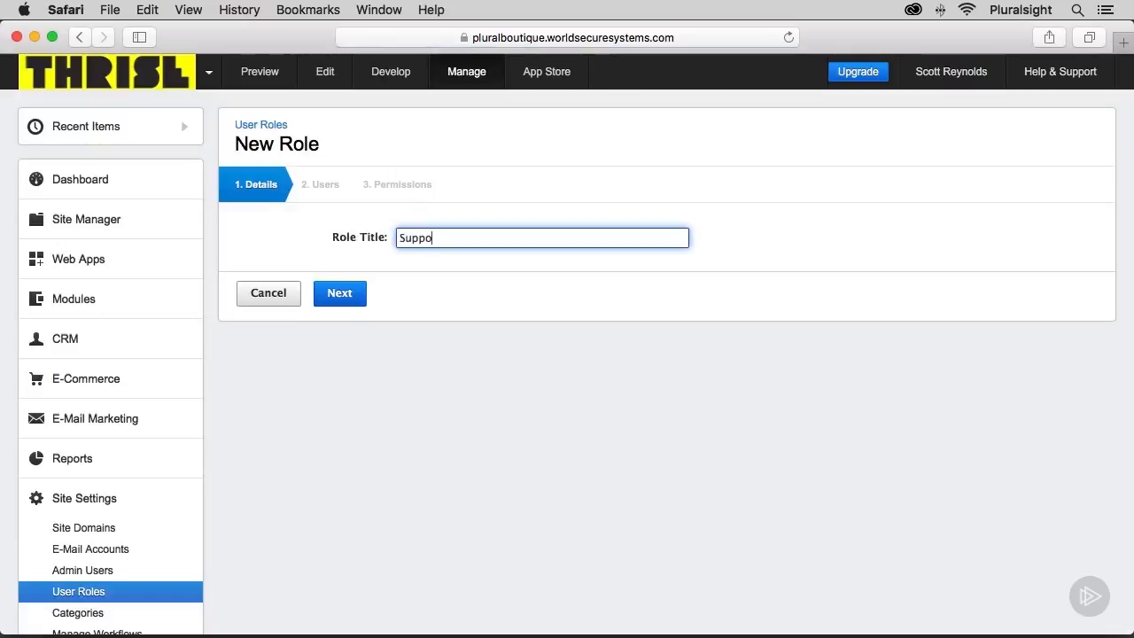
left_click(338, 295)
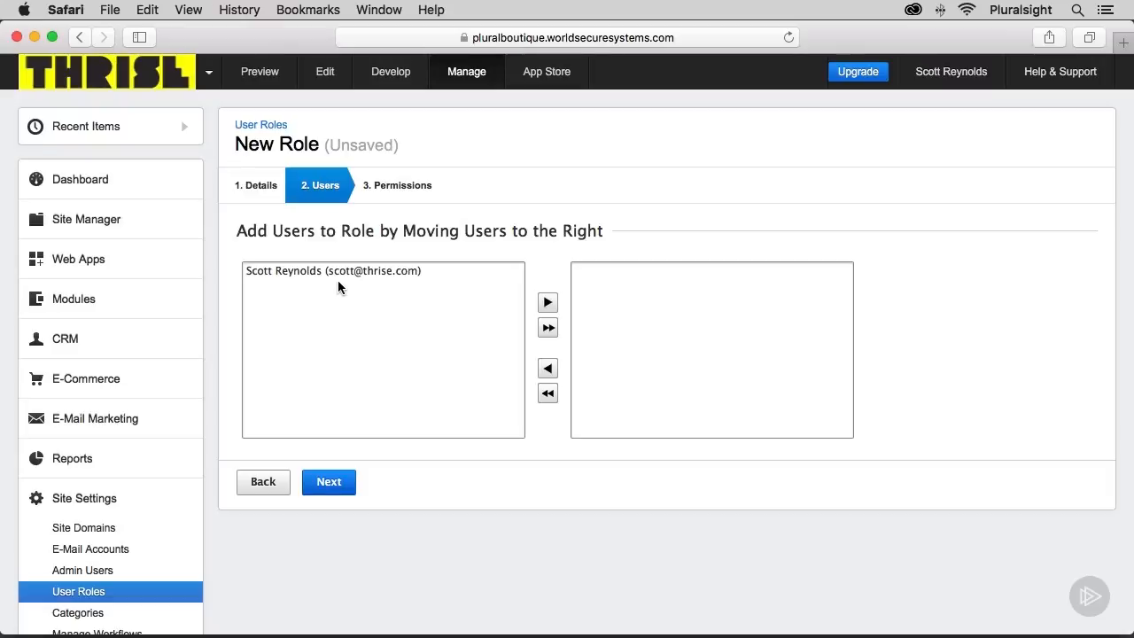
Add the available admin user to the Support role and continue to its permissions.
left_click(340, 271)
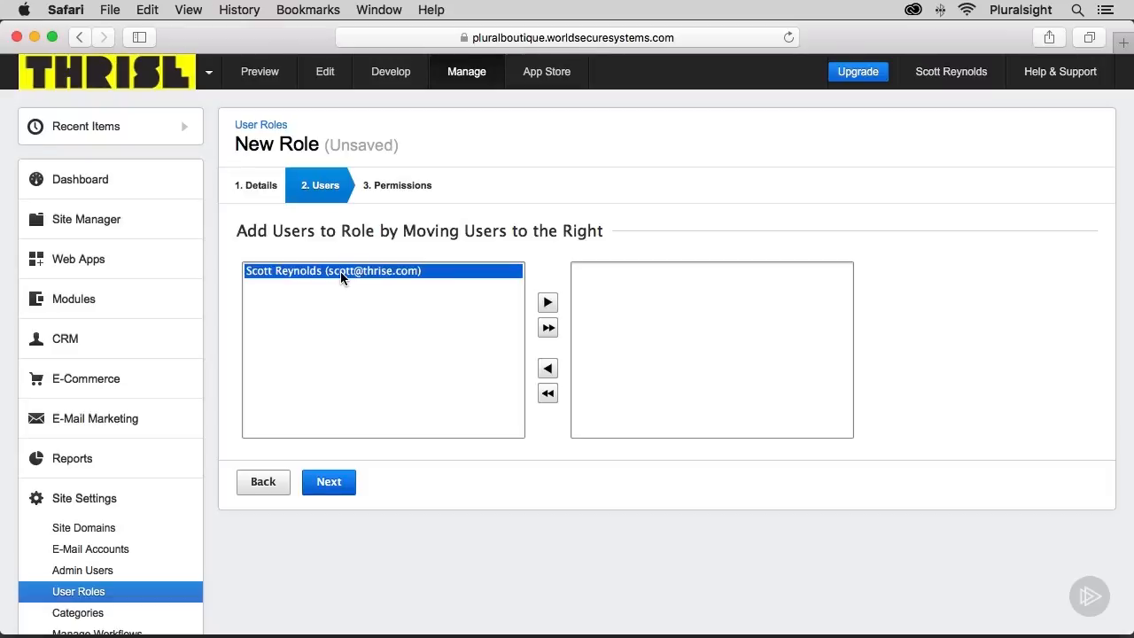
left_click(547, 303)
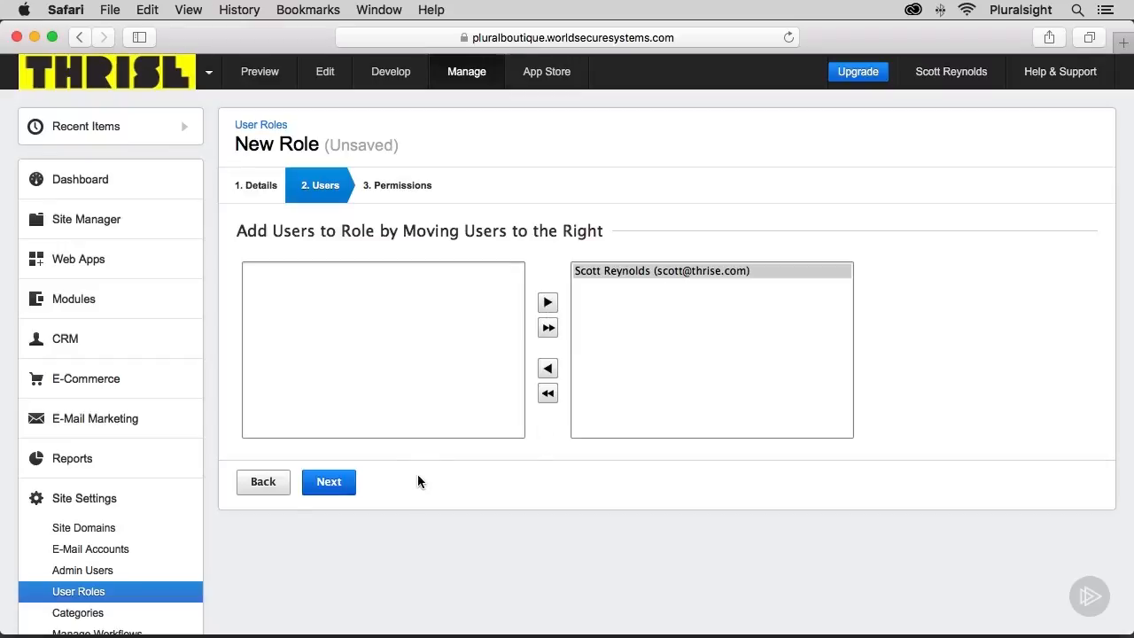
left_click(328, 483)
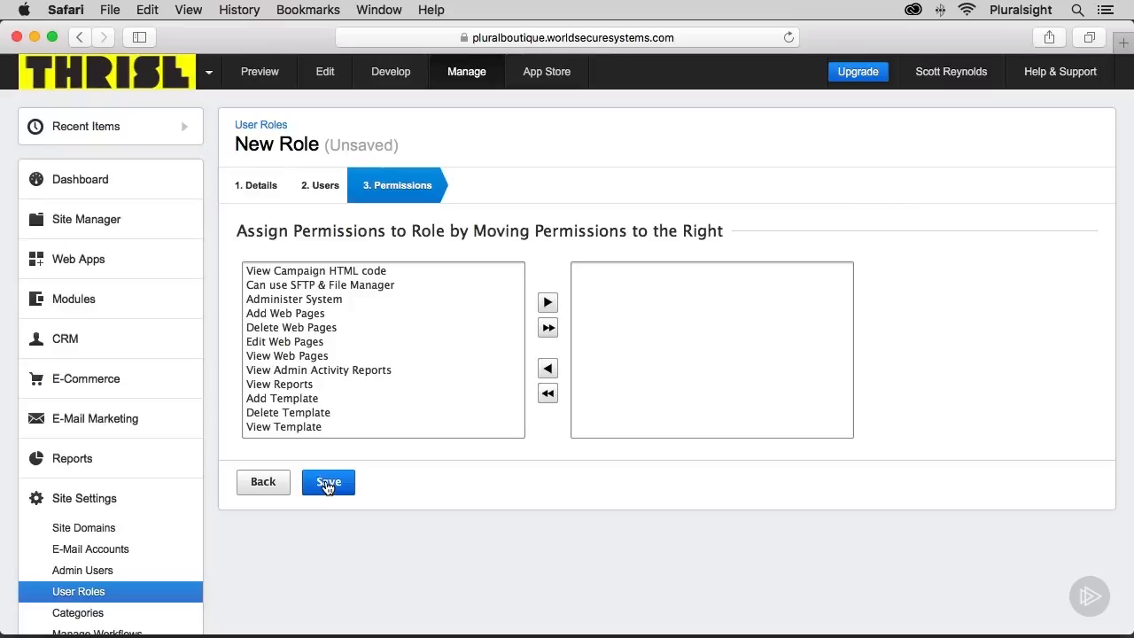
Assign all available permissions to the Support role and save it, entering the account password to confirm the credentials.
left_click(546, 329)
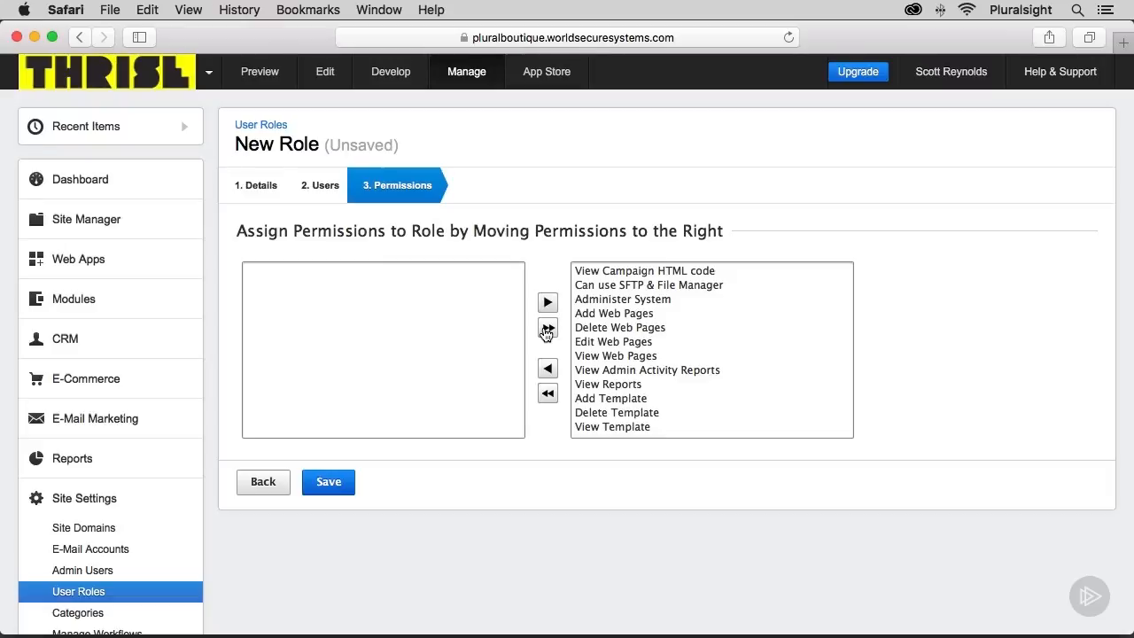
left_click(337, 481)
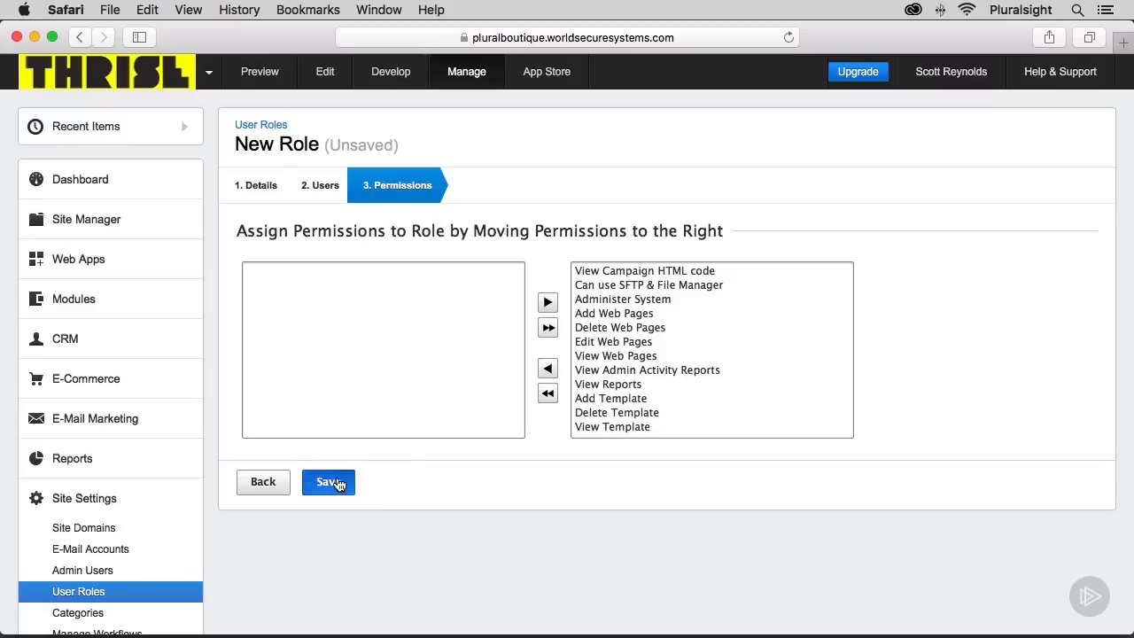
type("•••••••")
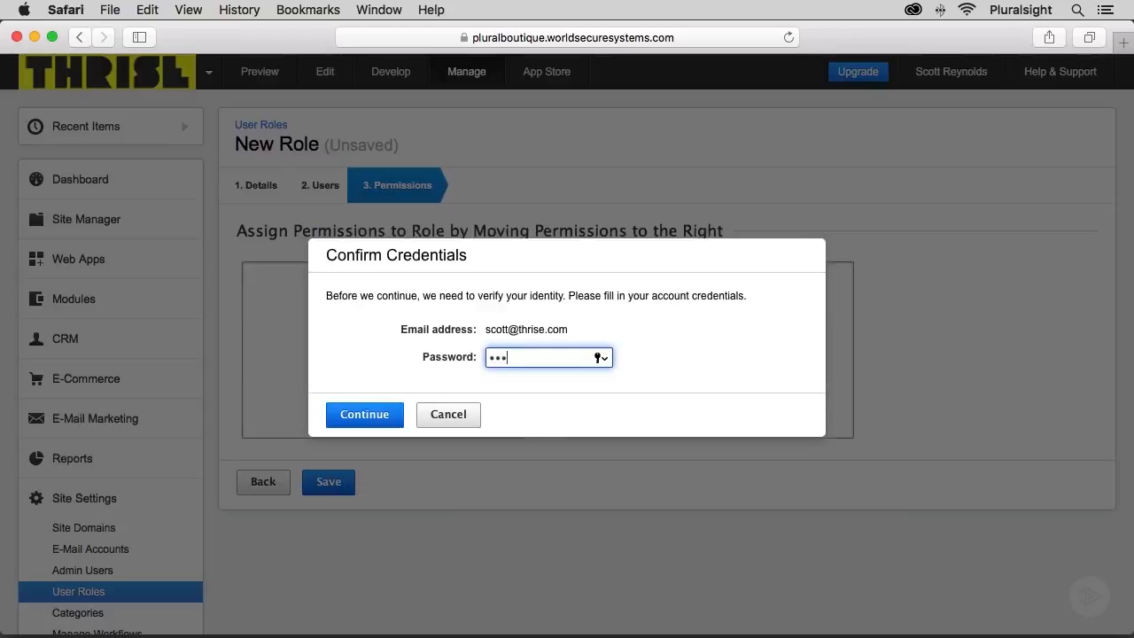
key("Return")
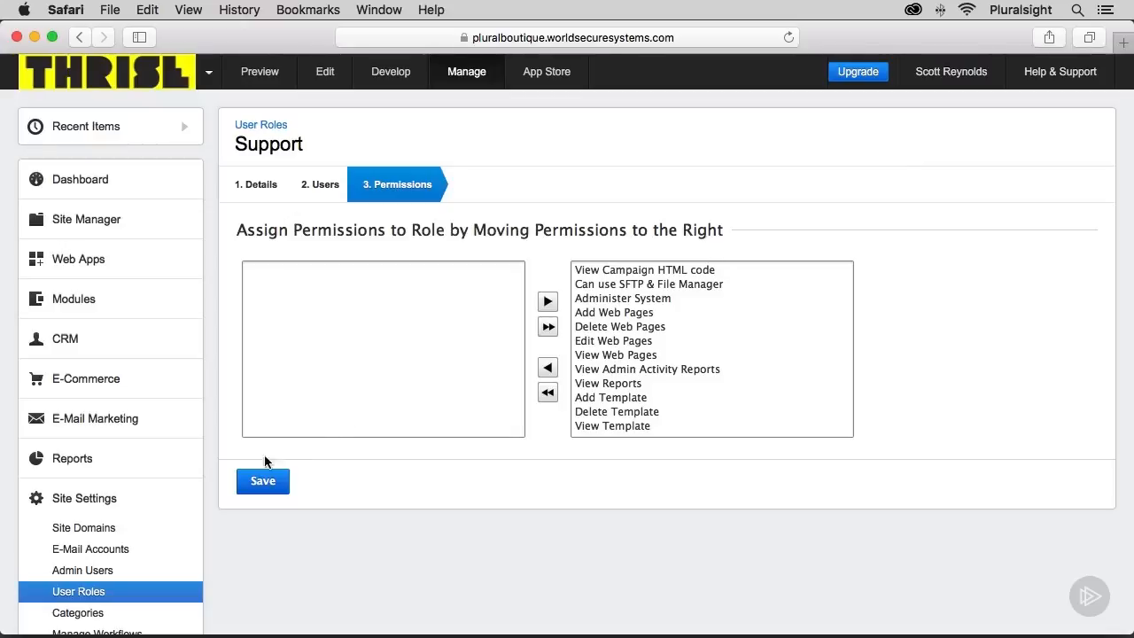
Create a new customer service account under Customer Service Ticketing and name it Online Form Support.
scroll(133, 498, "down", 3)
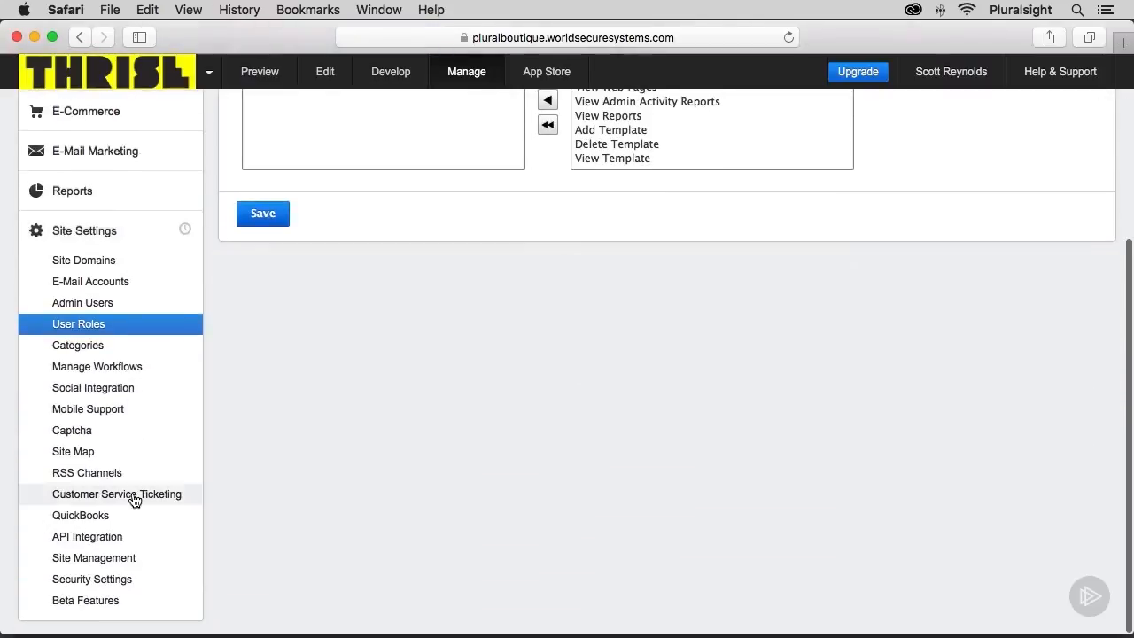
left_click(133, 494)
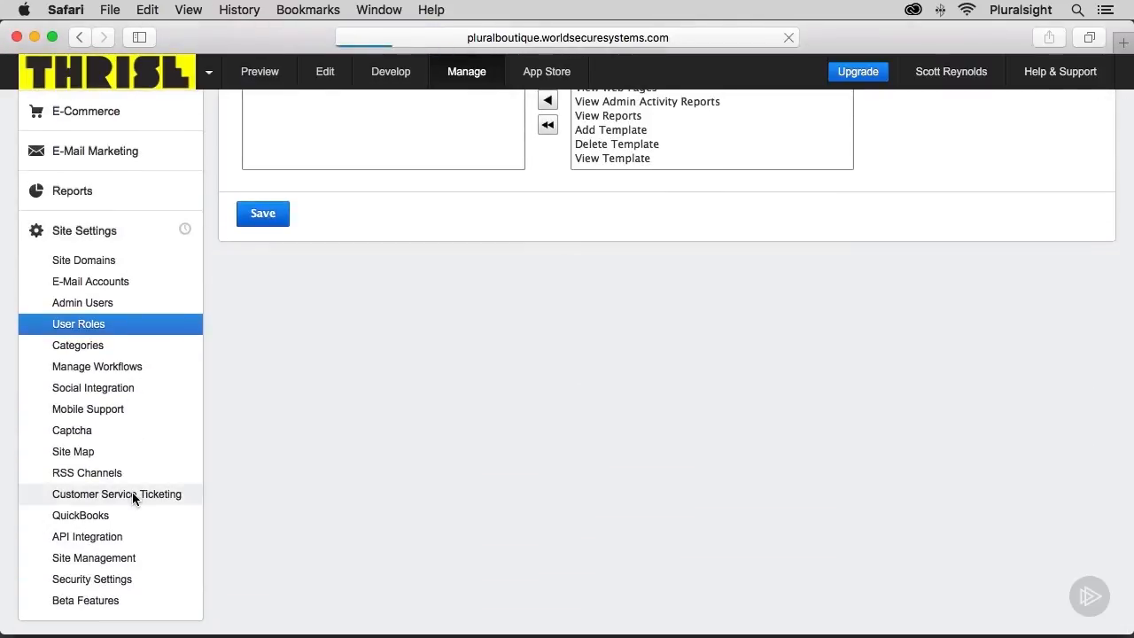
left_click(322, 181)
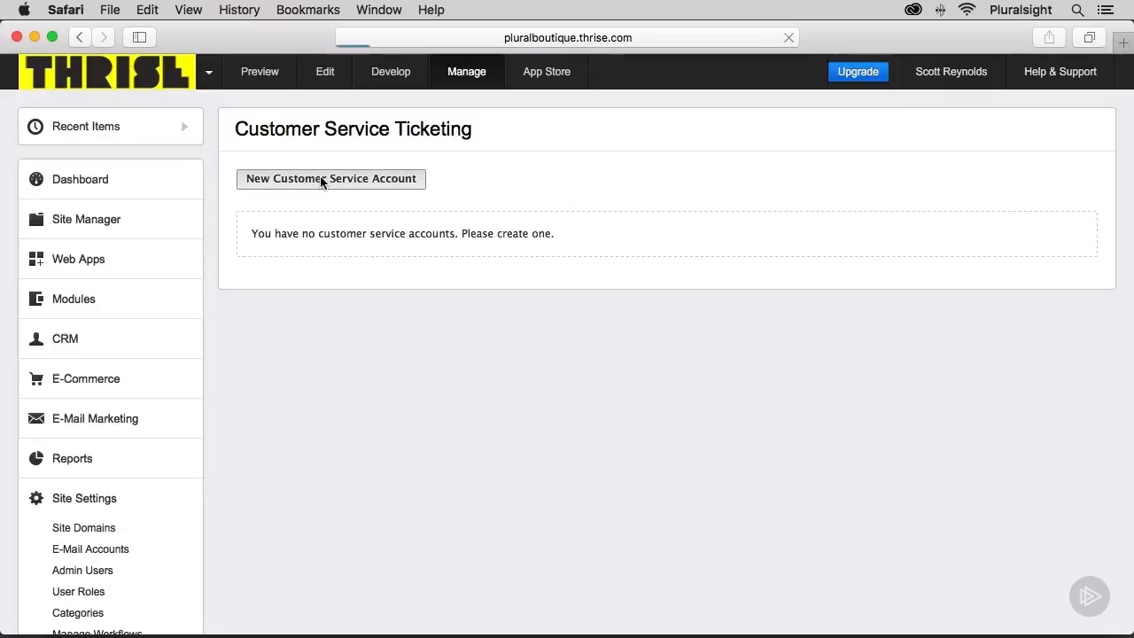
left_click(414, 270)
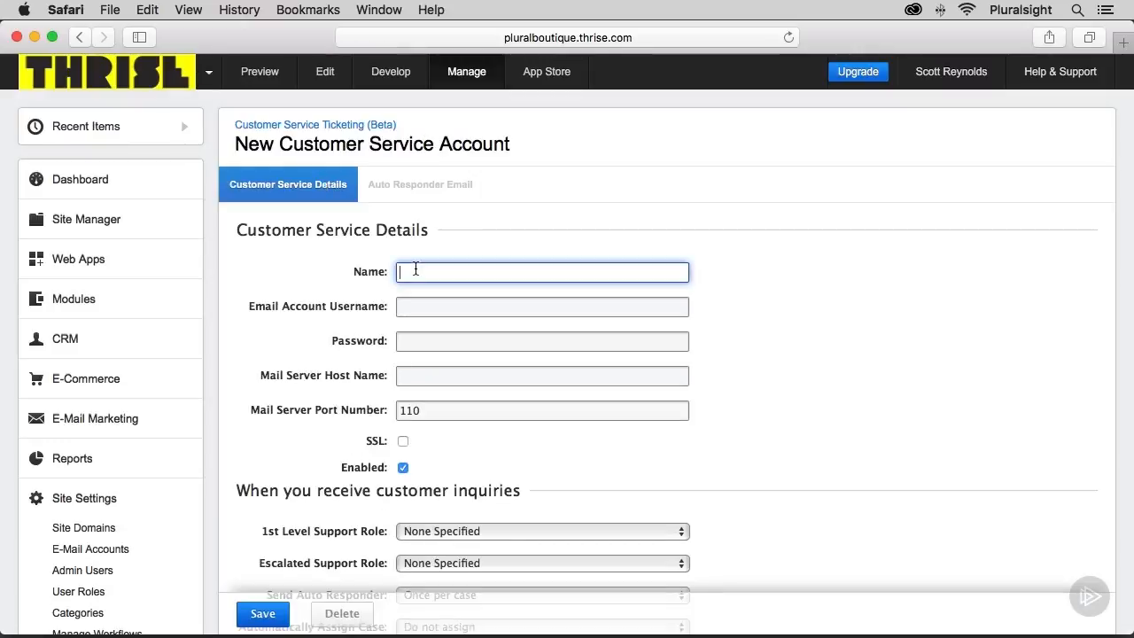
type("Online Form Support")
key("Tab")
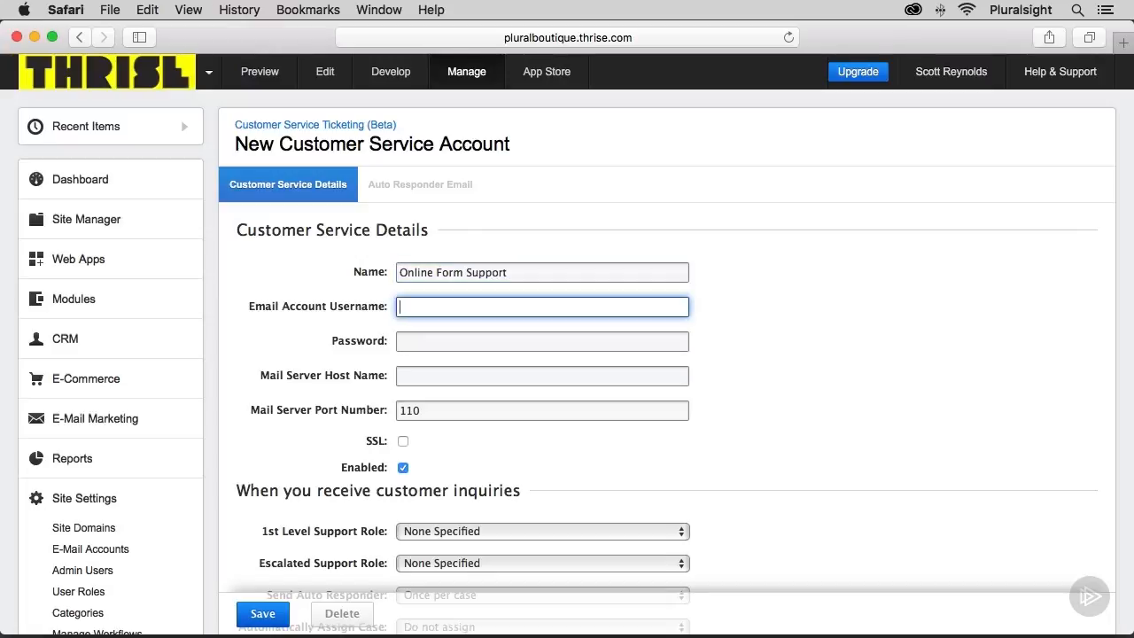
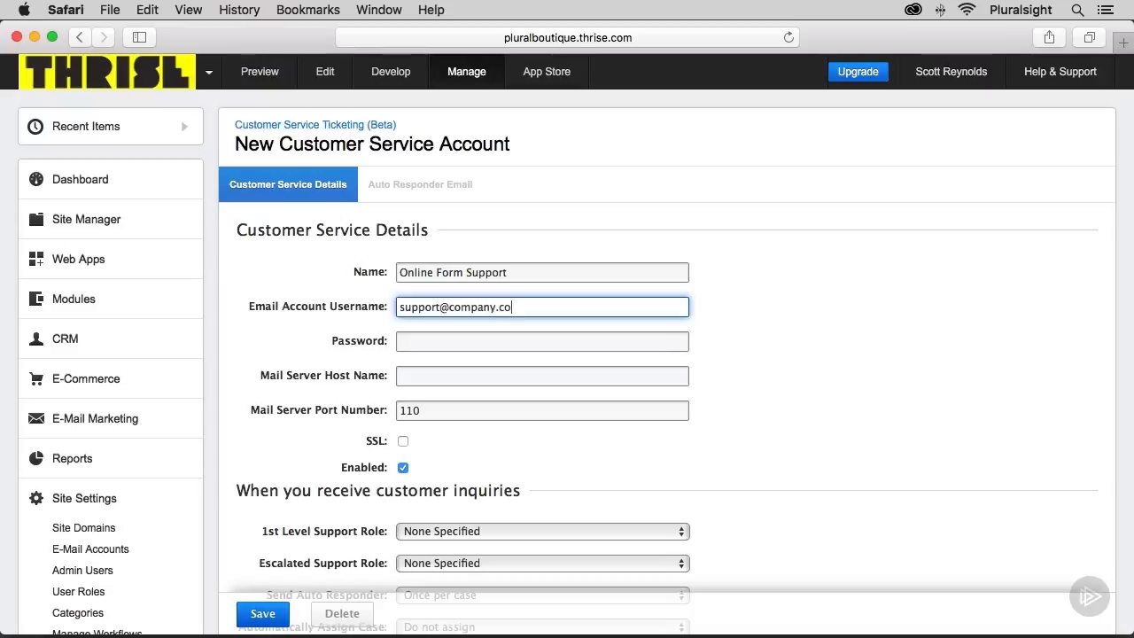
Fill in the support e-mail account's username and its password for the customer service account.
key("Tab")
type("*******")
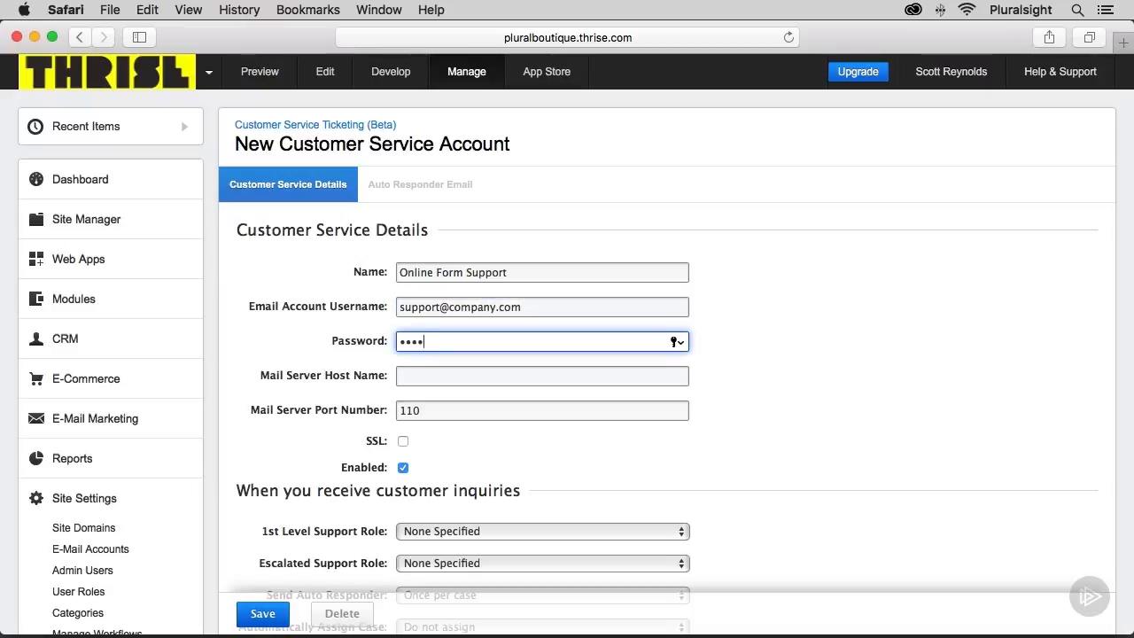
key("Tab")
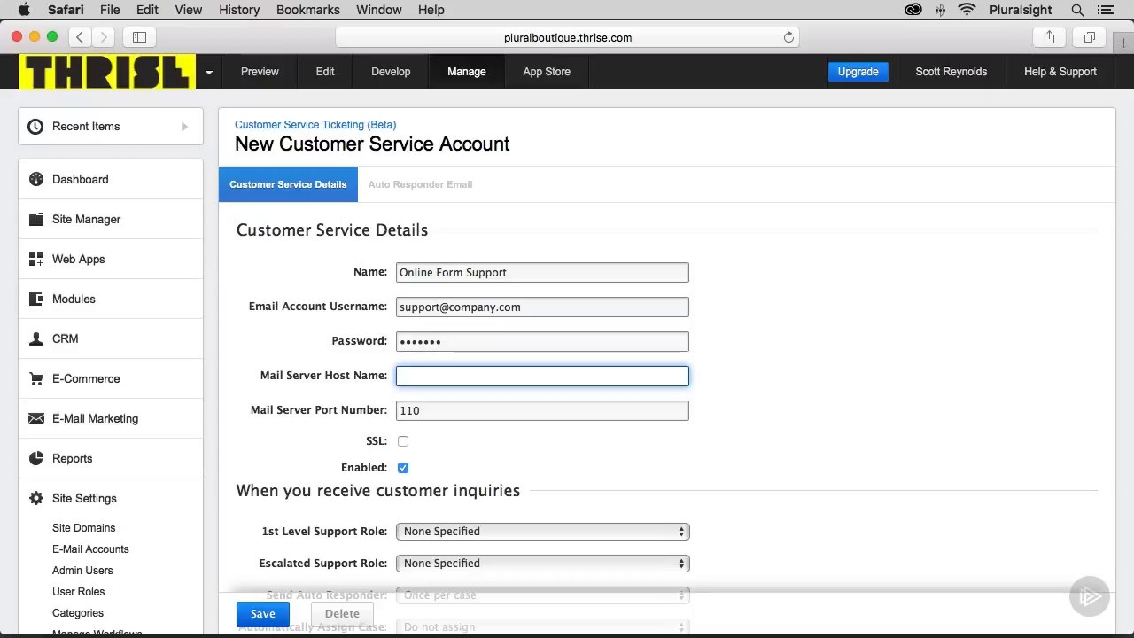
Set the mail server host name to mail.b.hostedemail.com and the port to 995, with SSL turned on and the account enabled.
type("mail.b.hostedemail.com")
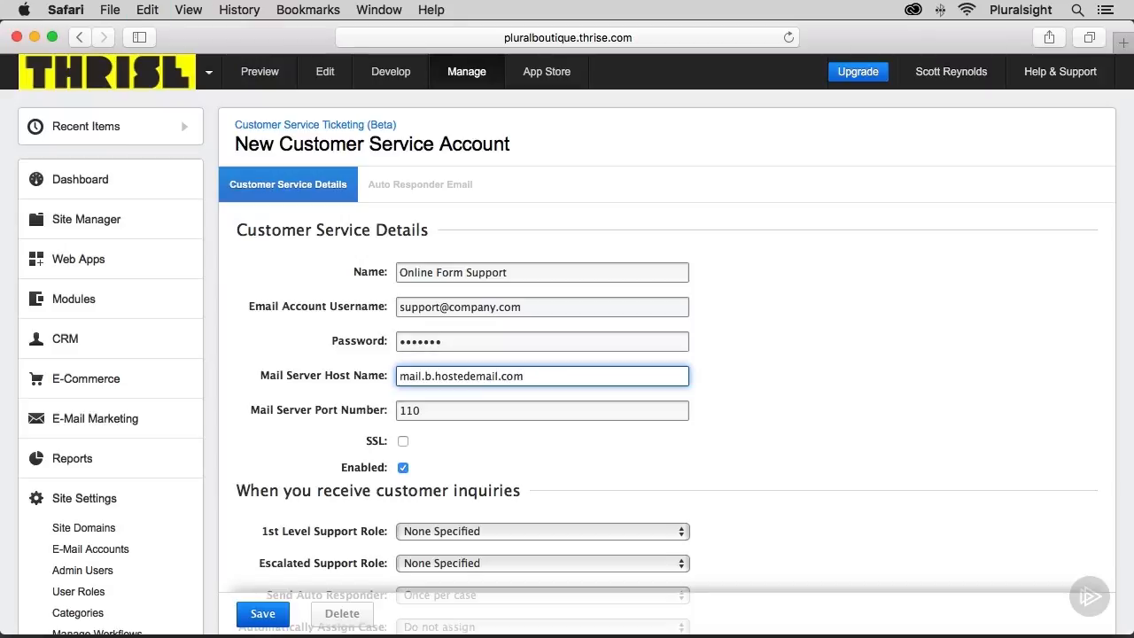
key("Tab")
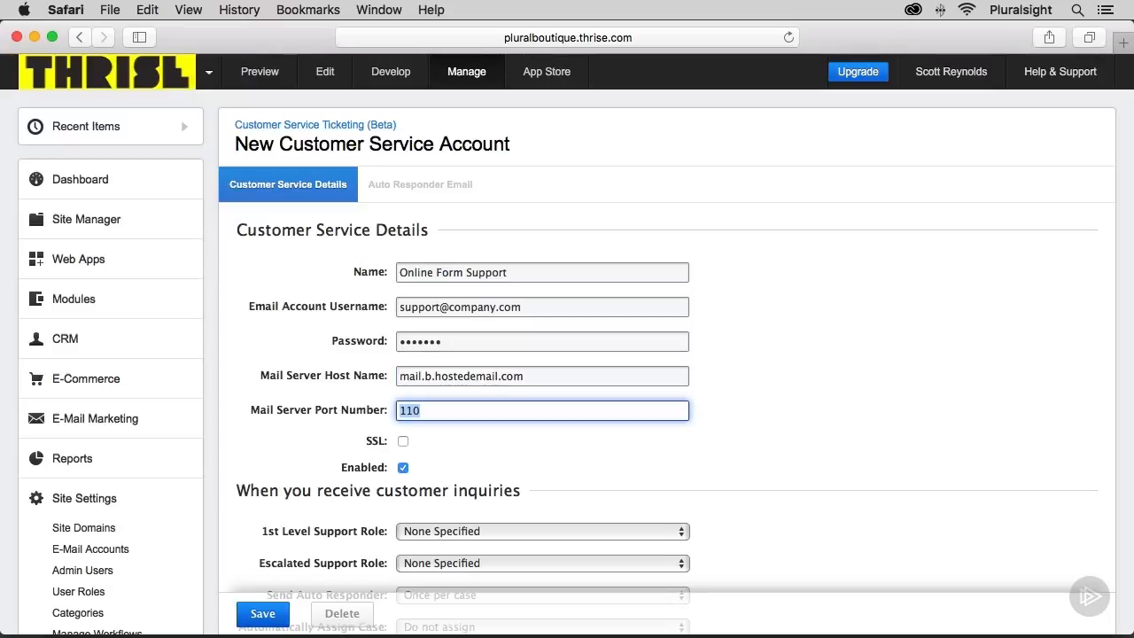
type("995")
left_click(403, 441)
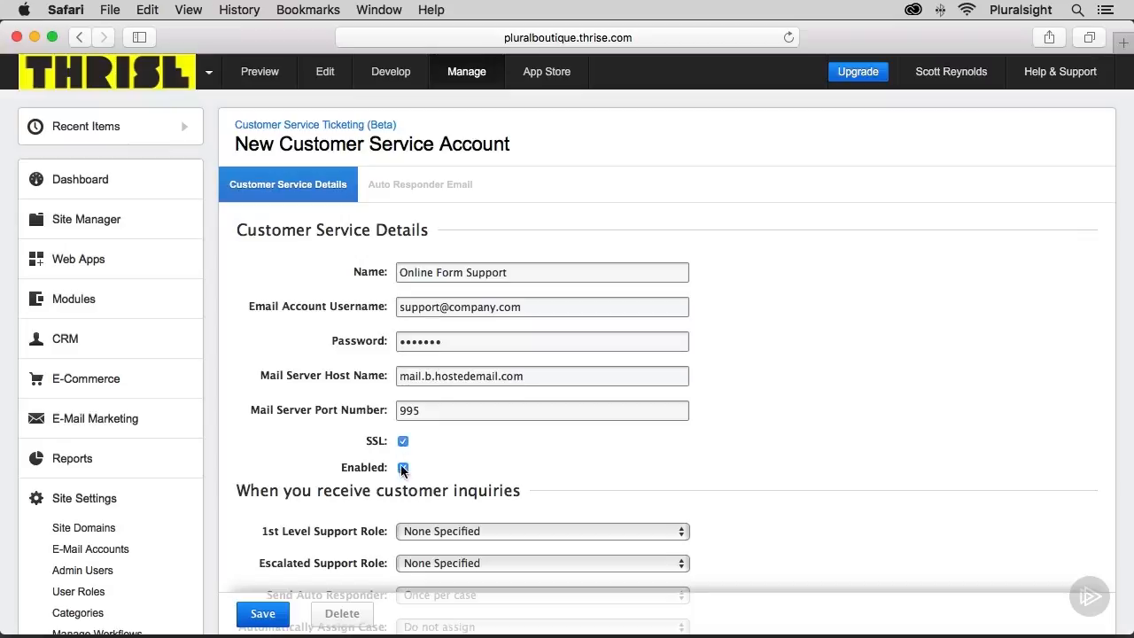
left_click(403, 468)
For received inquiries, set the 1st Level Support Role to Support and automatic case assignment to Least Load.
scroll(401, 465, "down", 5)
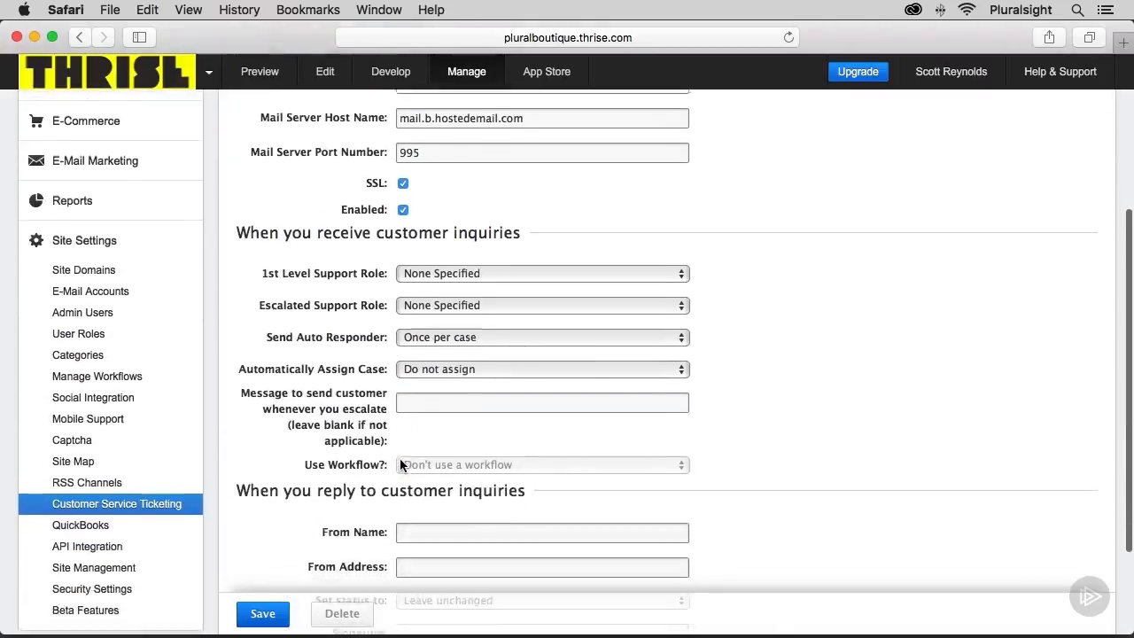
scroll(400, 462, "down", 1)
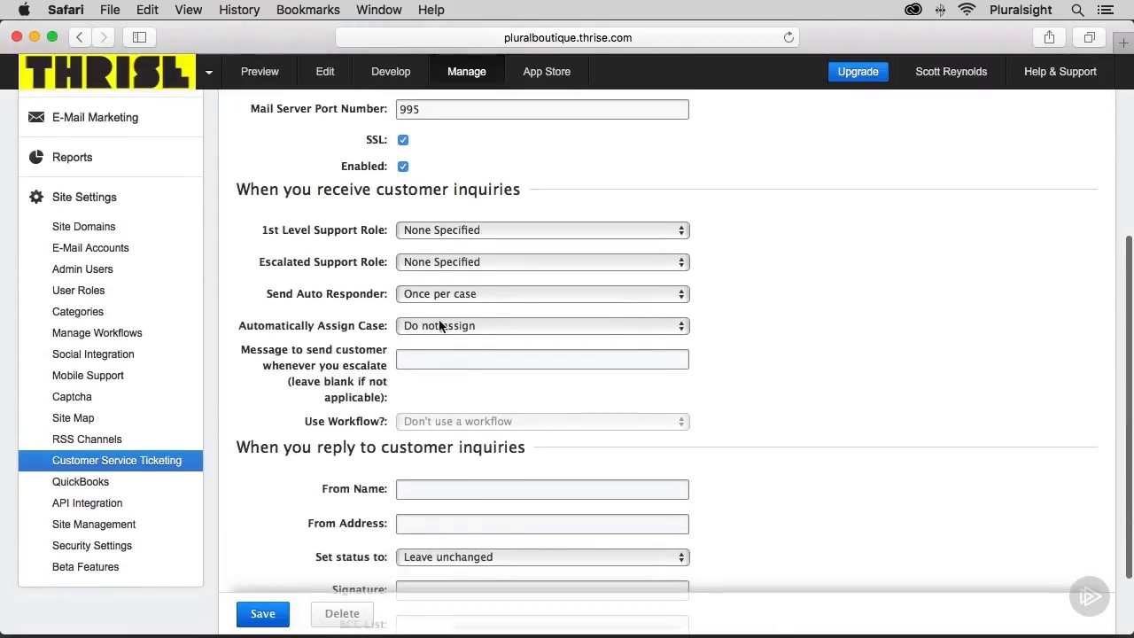
left_click(477, 229)
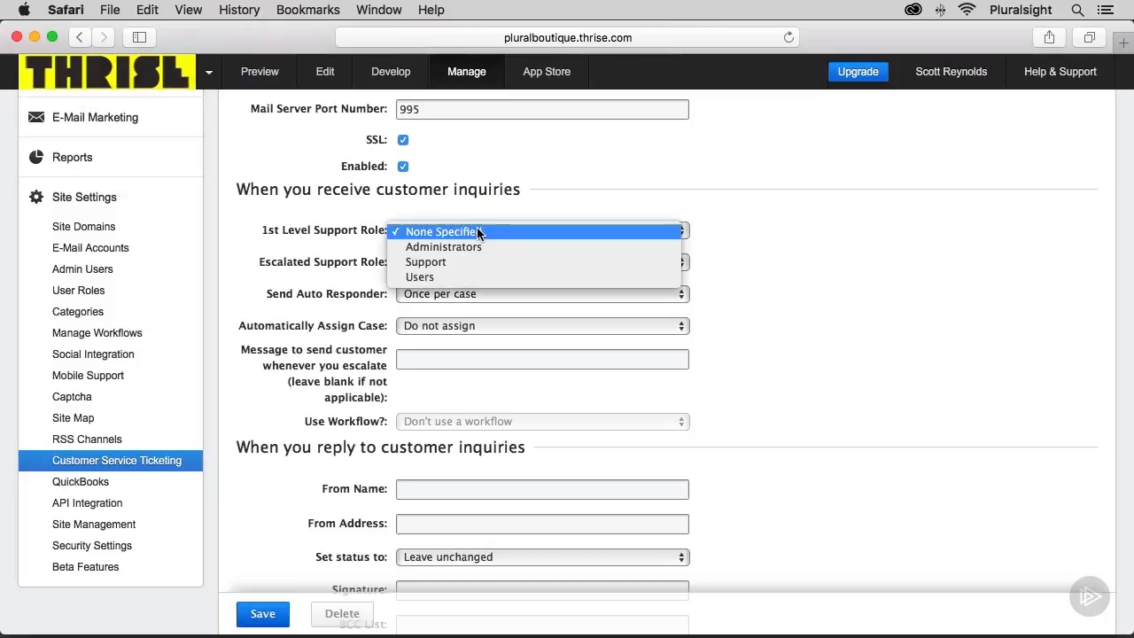
left_click(474, 261)
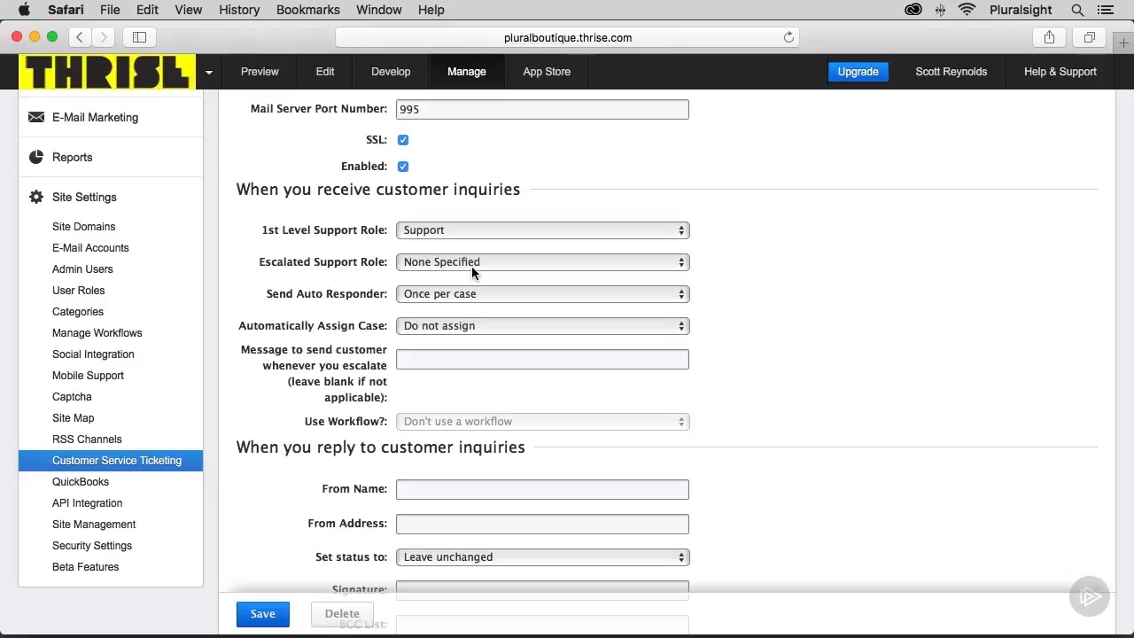
left_click(469, 327)
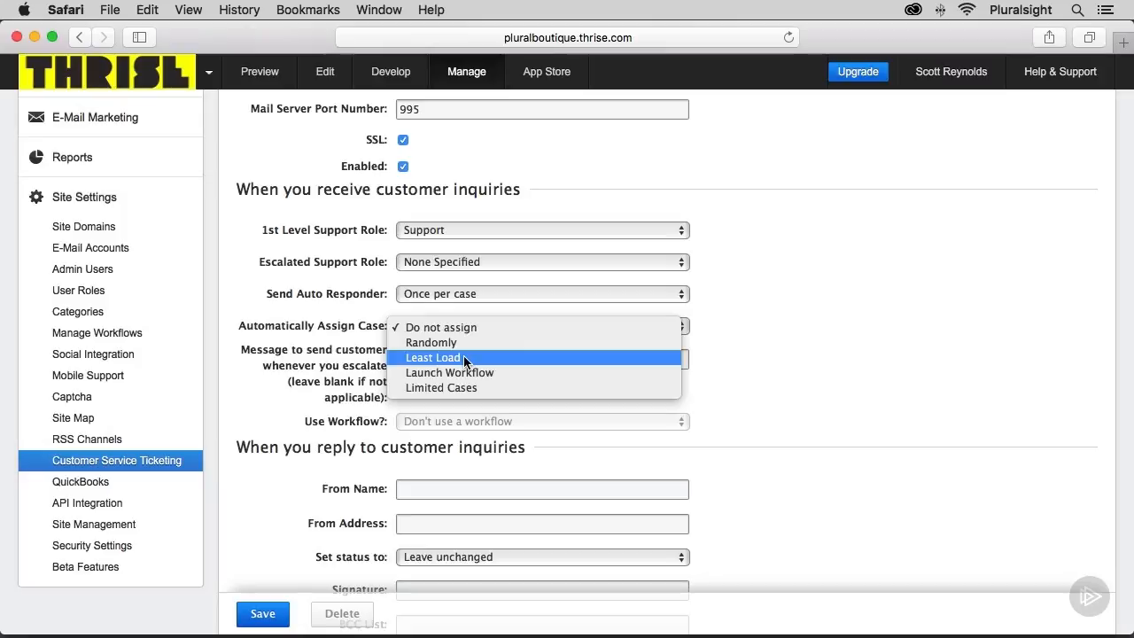
left_click(464, 357)
For replies to inquiries, set the From Name to Support and fill in the support e-mail as the From Address.
scroll(470, 321, "down", 3)
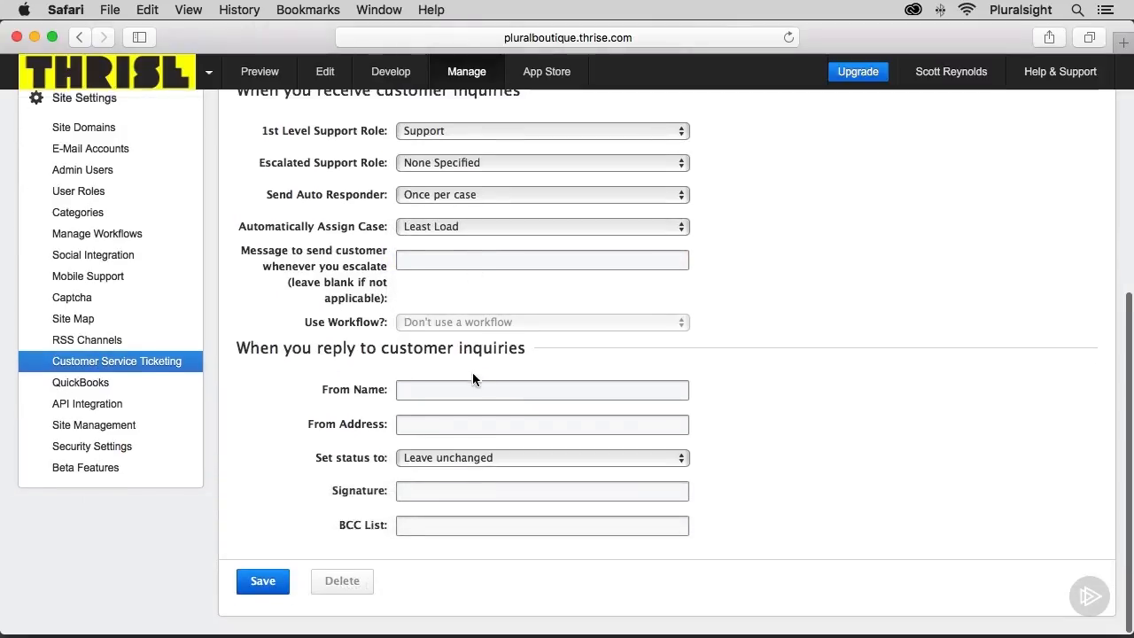
left_click(440, 393)
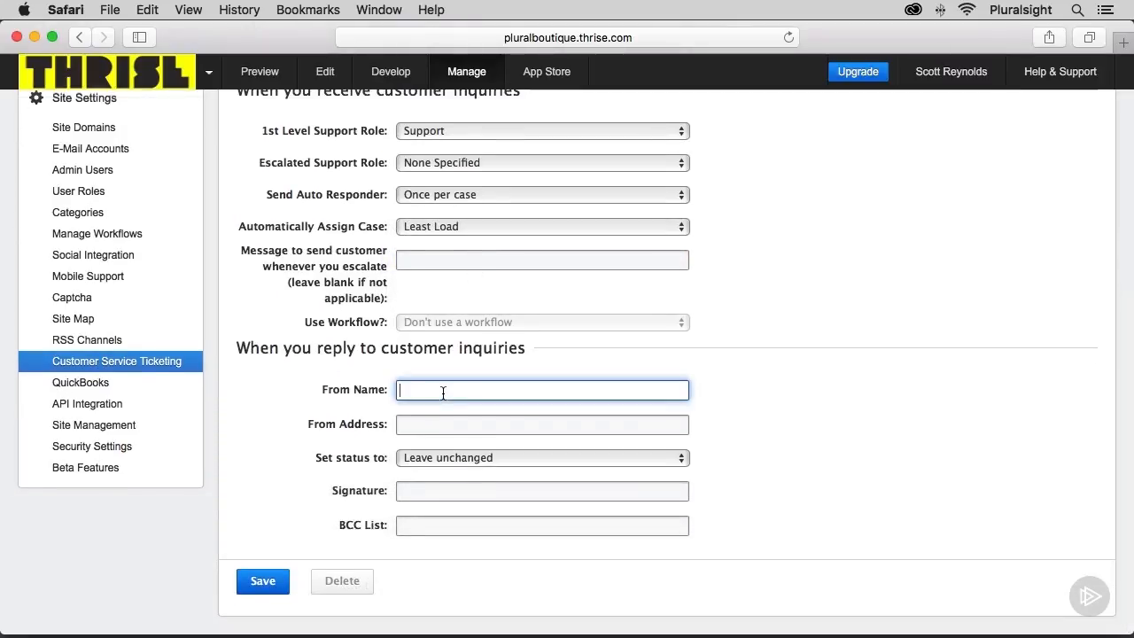
type("Support")
key("Tab")
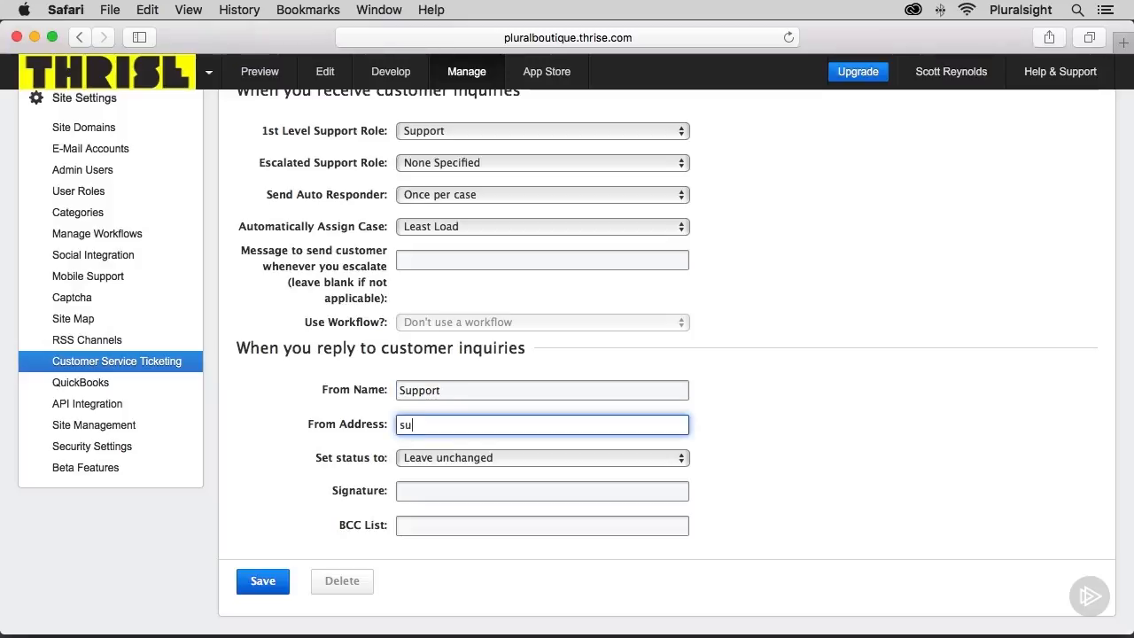
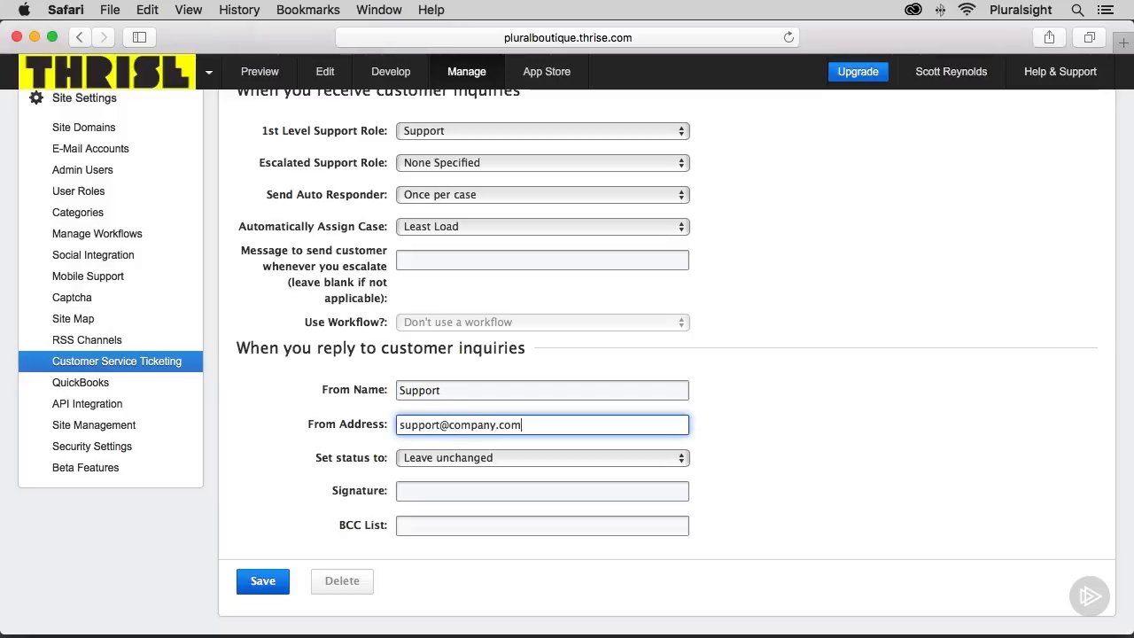
Set the reply signature to Support and save the customer service account.
left_click(423, 490)
type("Support")
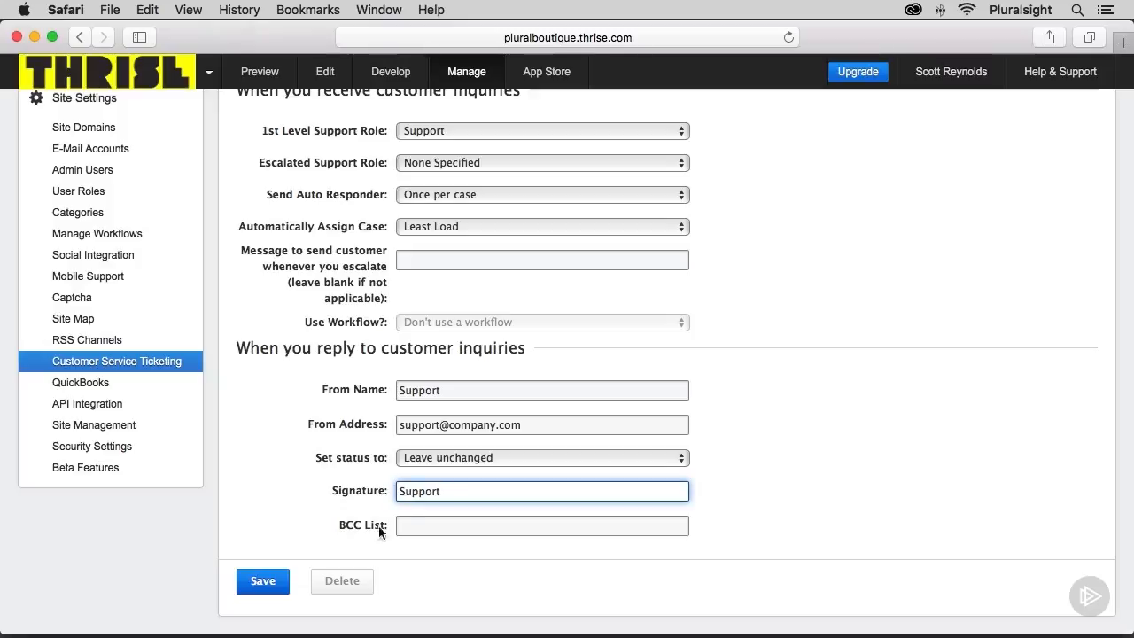
left_click(272, 589)
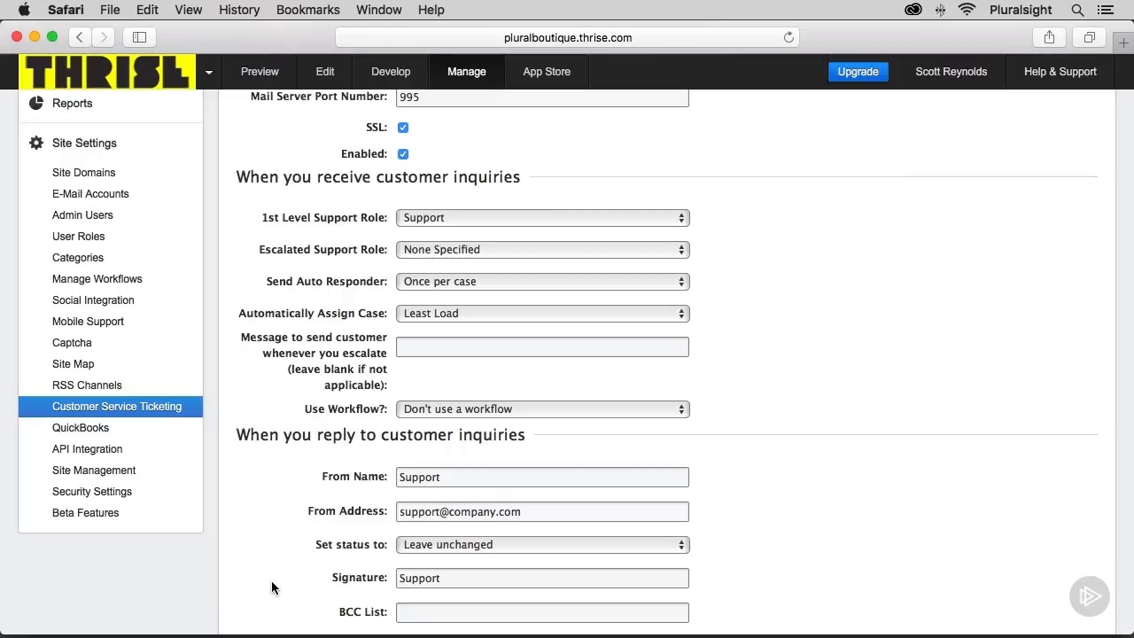
Change the Home Form web form's workflow to Online Form Support in its properties and save them.
scroll(273, 582, "up", 5)
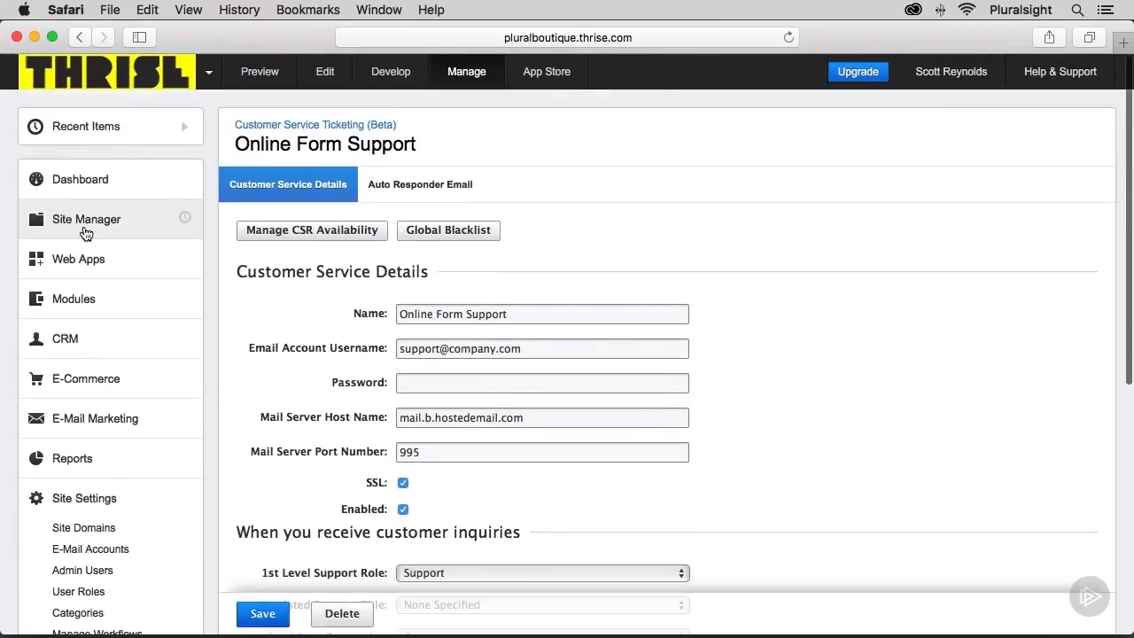
left_click(86, 232)
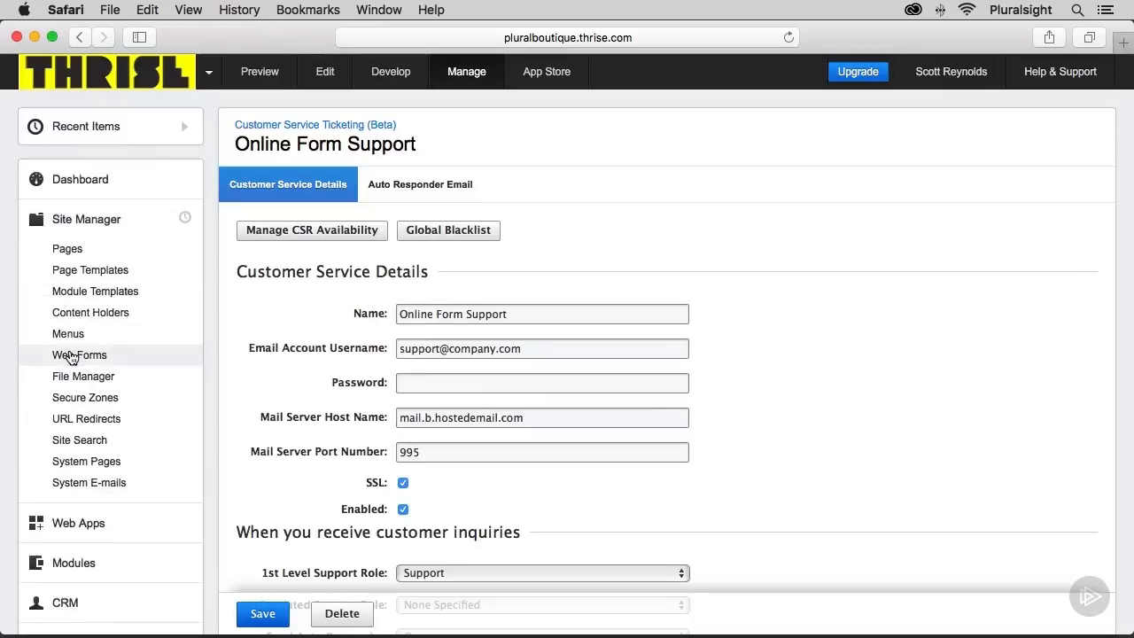
left_click(71, 357)
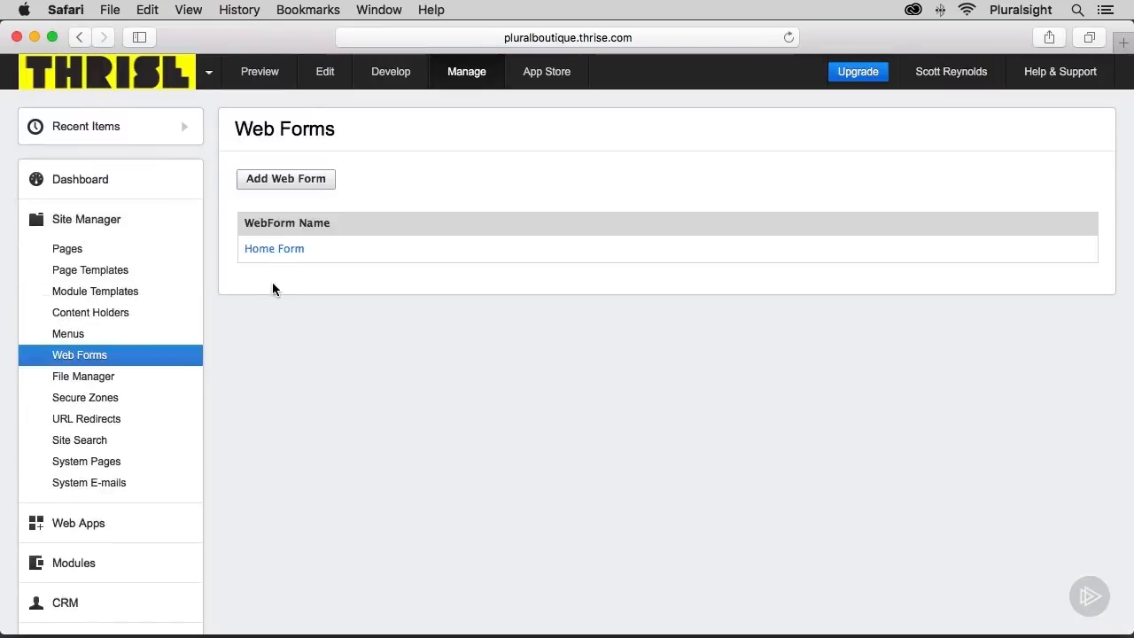
left_click(275, 251)
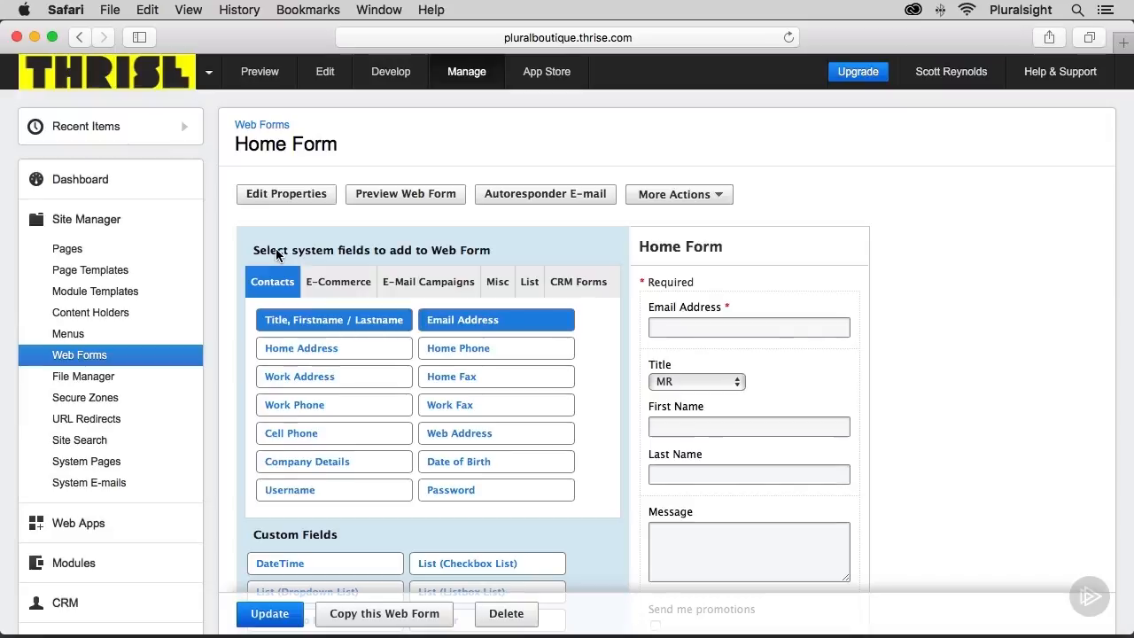
left_click(284, 200)
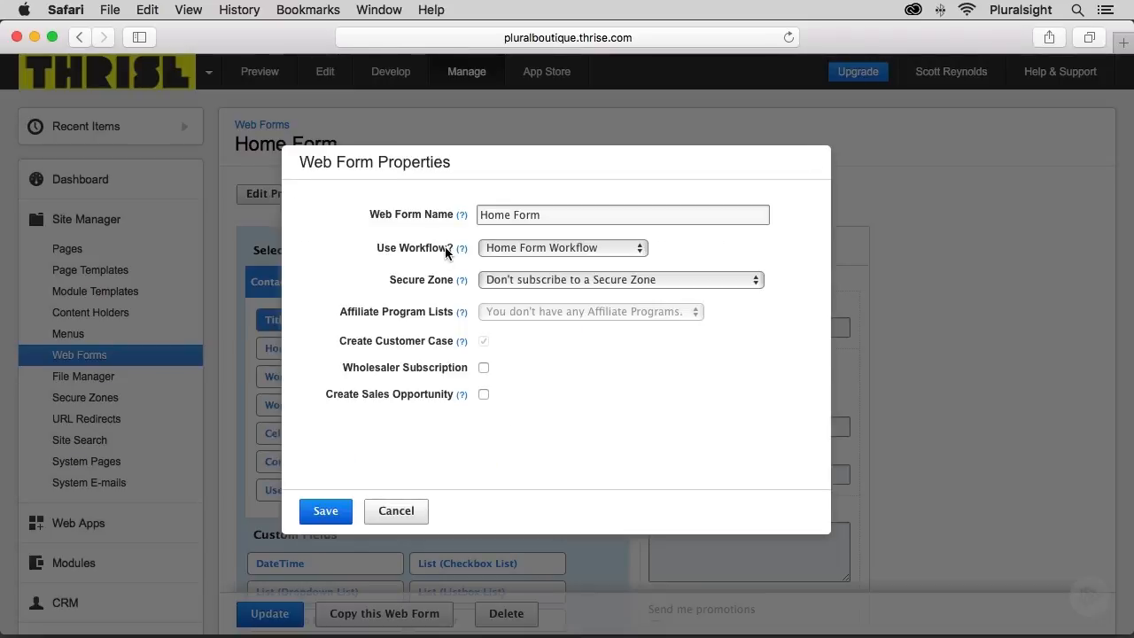
left_click(511, 250)
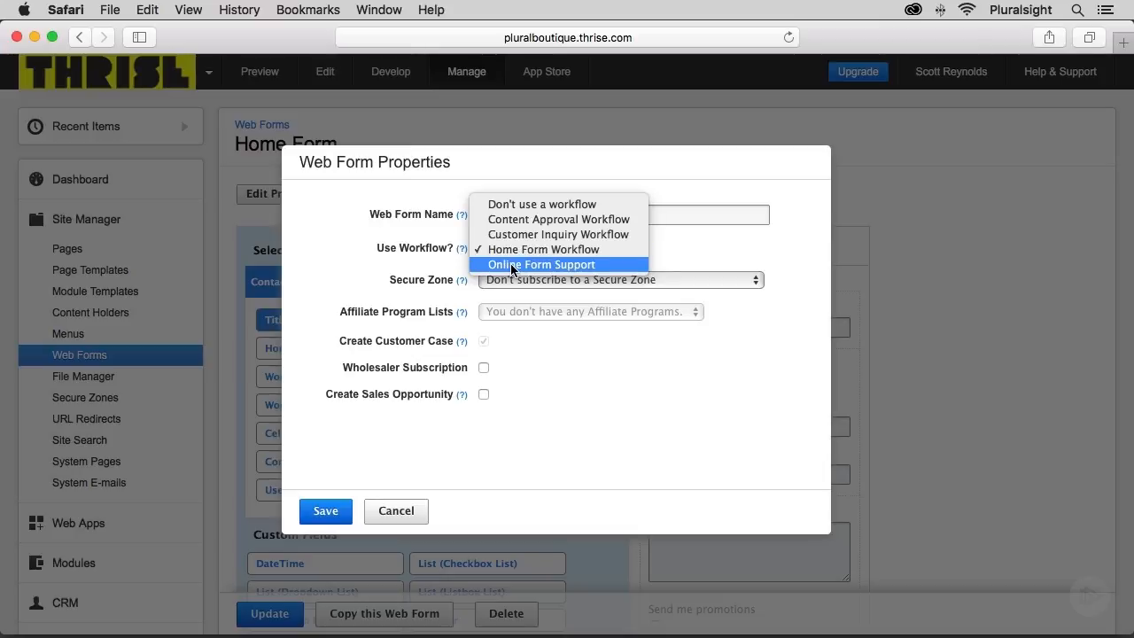
left_click(511, 264)
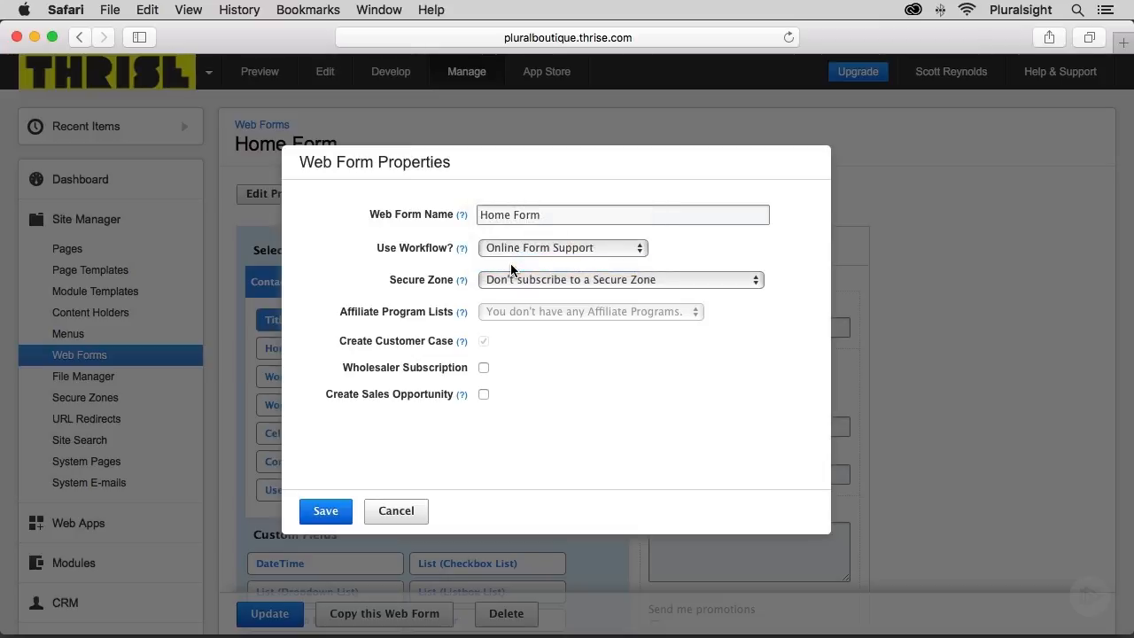
left_click(330, 512)
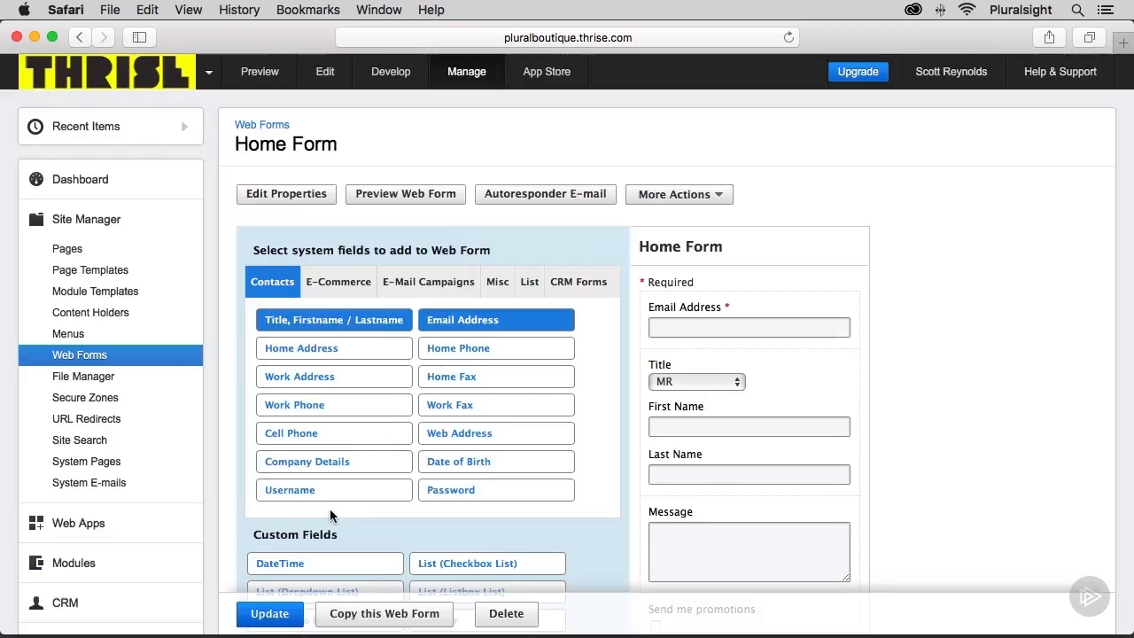